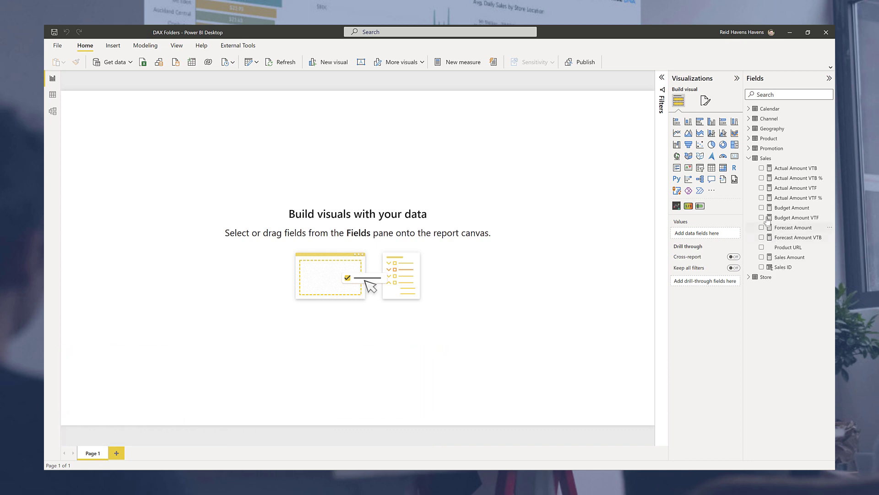
Use Enter data to create an empty table, rename it from Table to DAX, and load it.
mouse_move(766, 162)
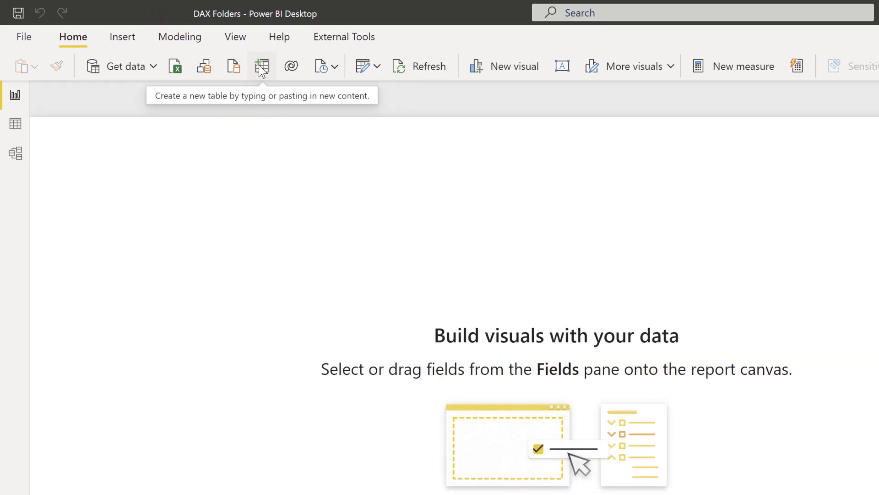
left_click(262, 68)
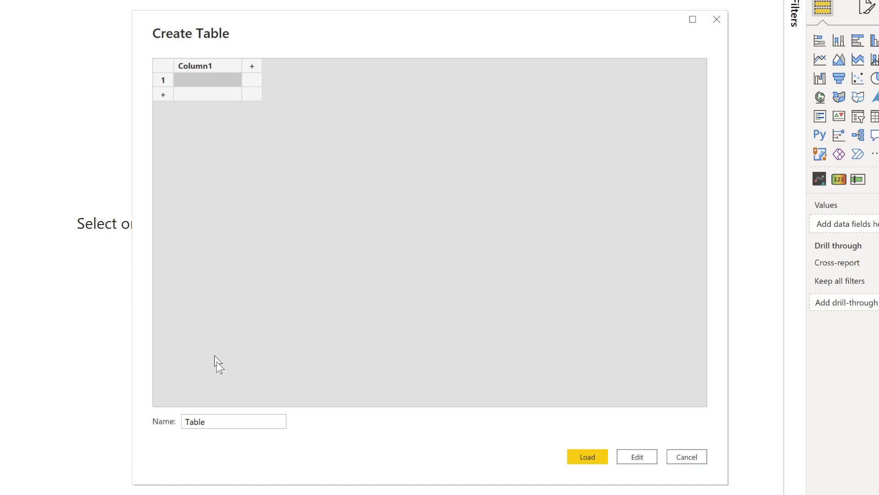
left_click(236, 418)
key("ctrl+a")
type("DA")
left_click(594, 456)
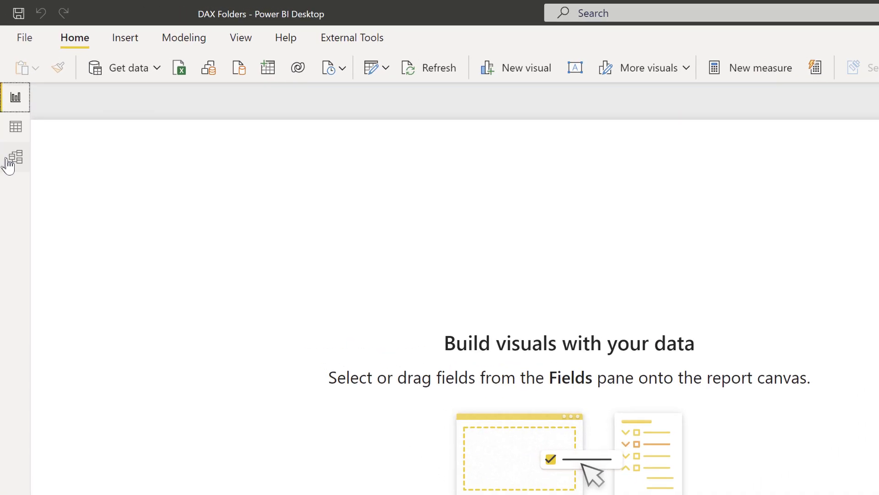
In Model view, select the Sales measures from Actual Amount VTB through Sales Amount.
left_click(17, 159)
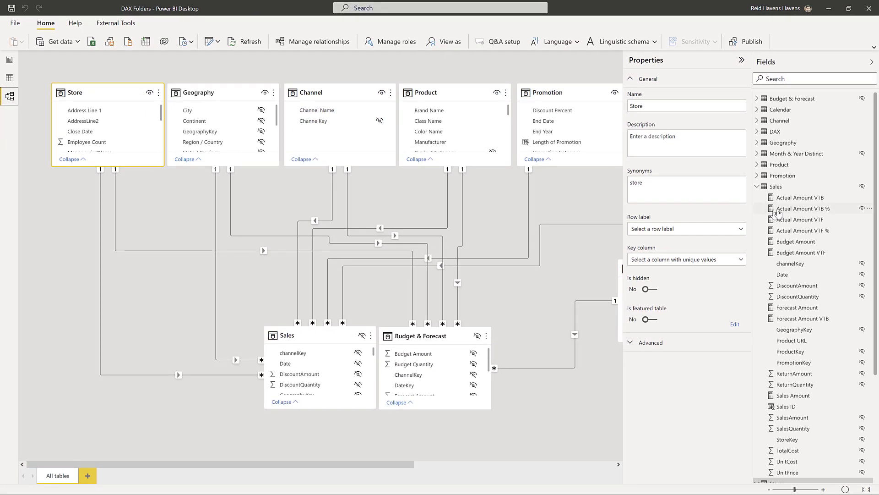
left_click(779, 198)
left_click(778, 253, "shift")
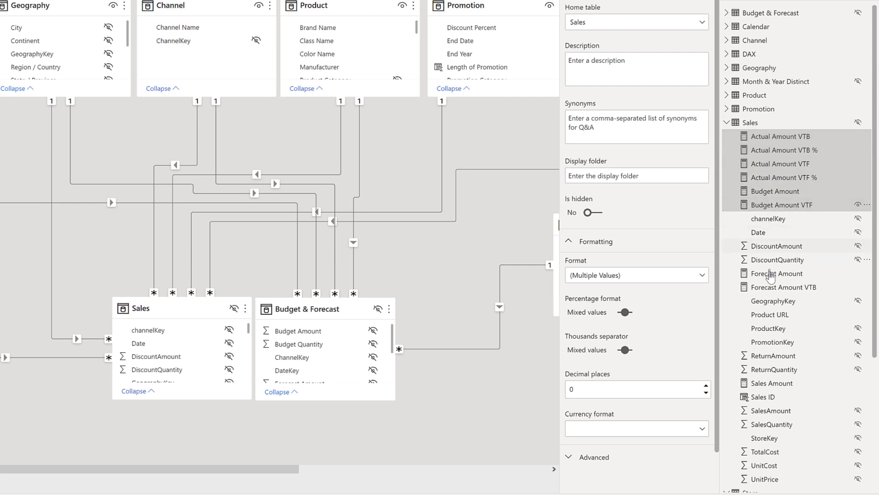
left_click(774, 274, "ctrl")
left_click(776, 287, "ctrl")
left_click(771, 383, "ctrl")
Drag the selected Sales measures onto the DAX table and expand it to check them.
scroll(781, 350, "down", 3)
scroll(776, 343, "up", 1)
scroll(773, 344, "down", 3)
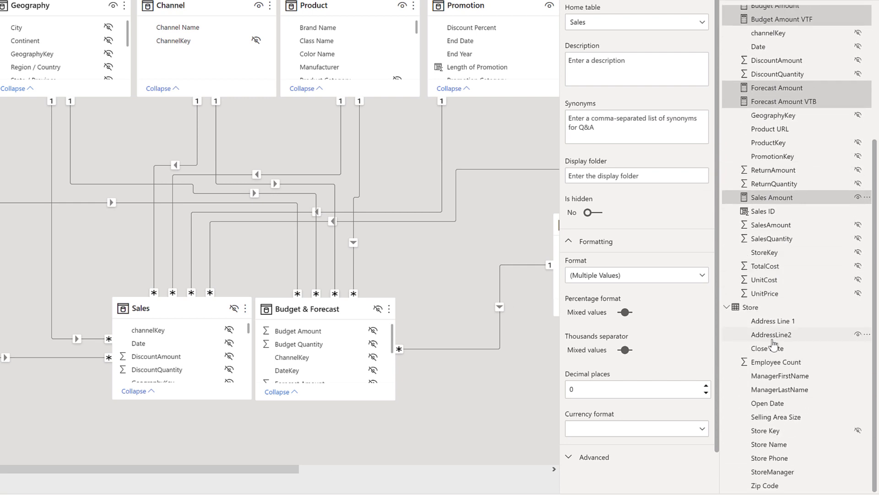
scroll(776, 275, "up", 5)
left_click_drag(772, 170, 758, 61)
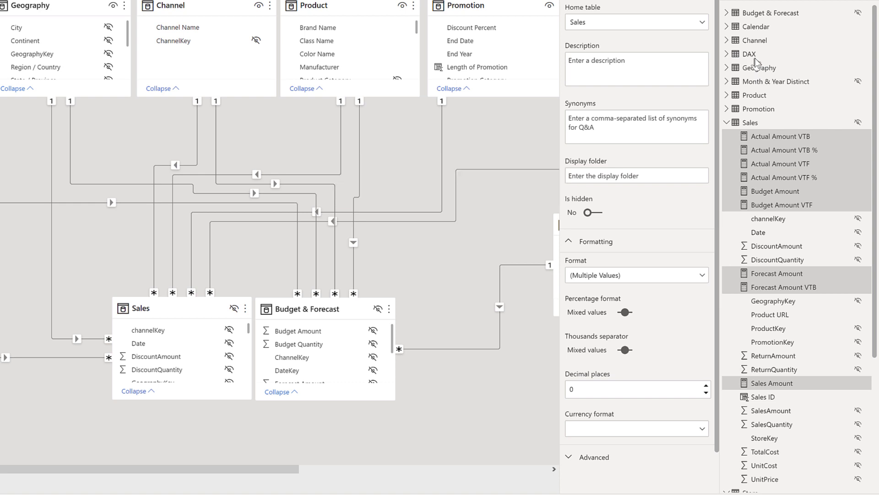
left_click(727, 54)
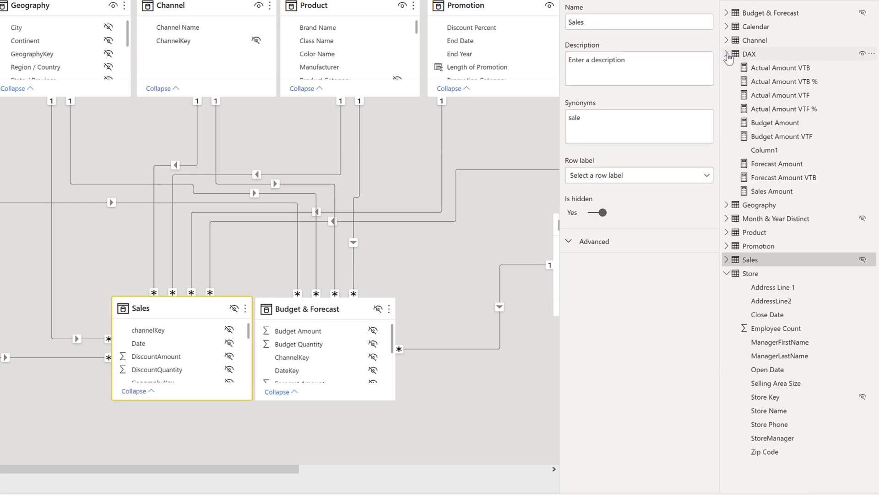
Delete Column1 from the DAX table with Delete from model and confirm.
left_click(760, 150)
right_click(759, 150)
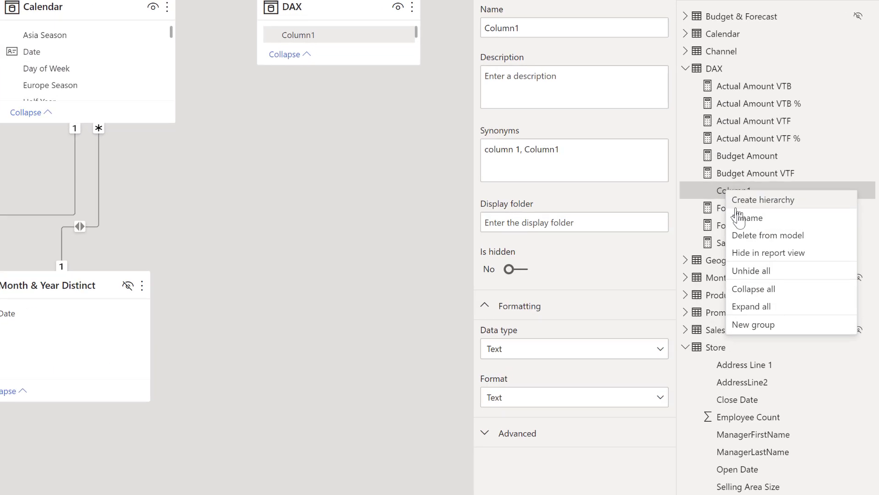
left_click(754, 235)
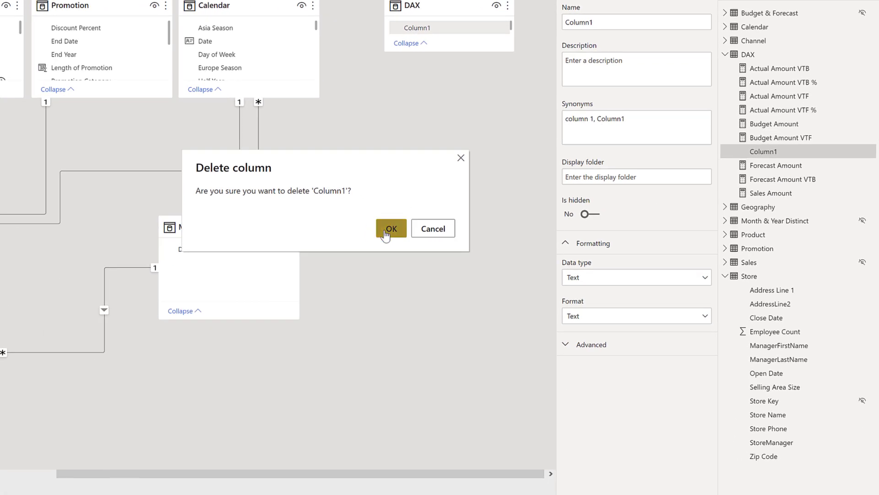
left_click(390, 229)
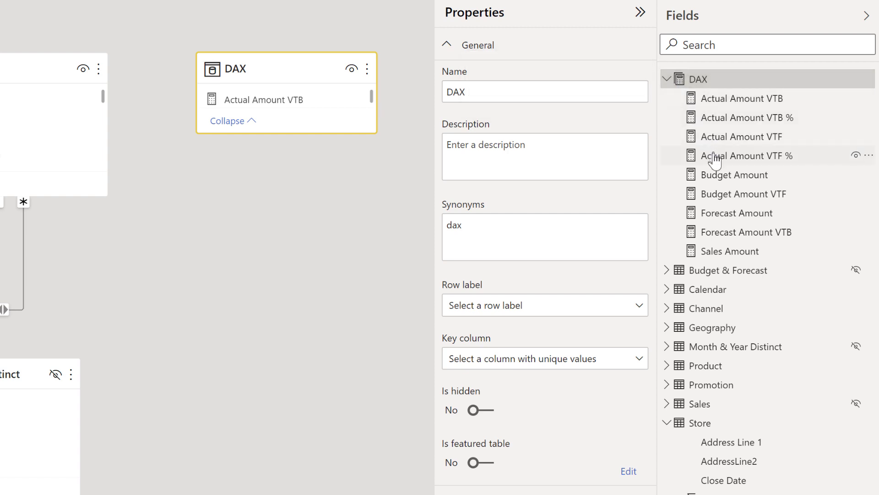
Set the display folder of Budget Amount, Forecast Amount and Sales Amount to Base.
left_click(718, 175)
left_click(709, 213, "ctrl")
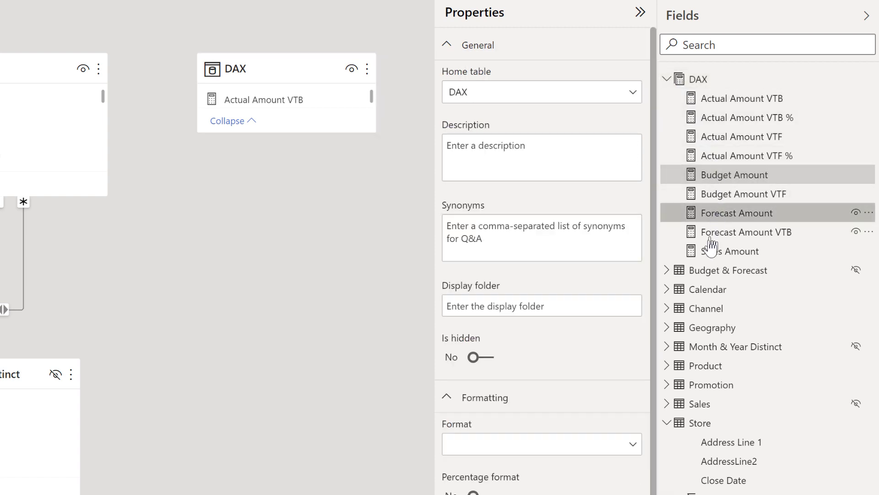
left_click(708, 254, "ctrl")
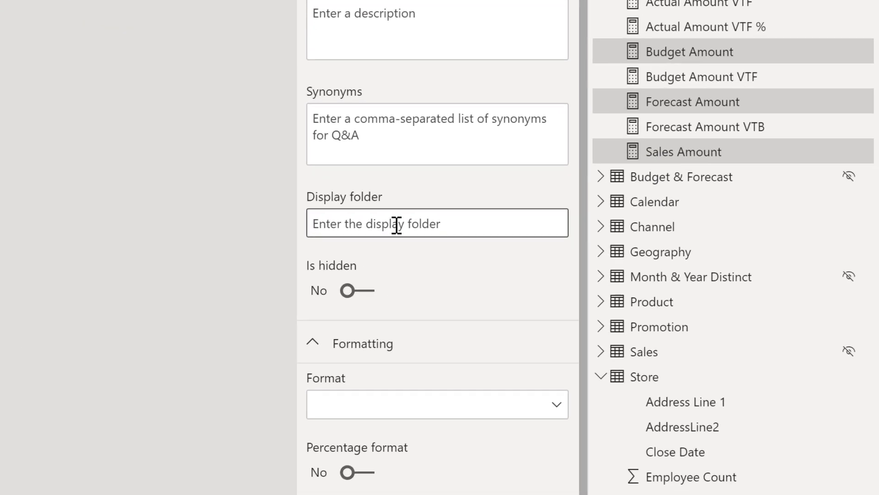
left_click(484, 288)
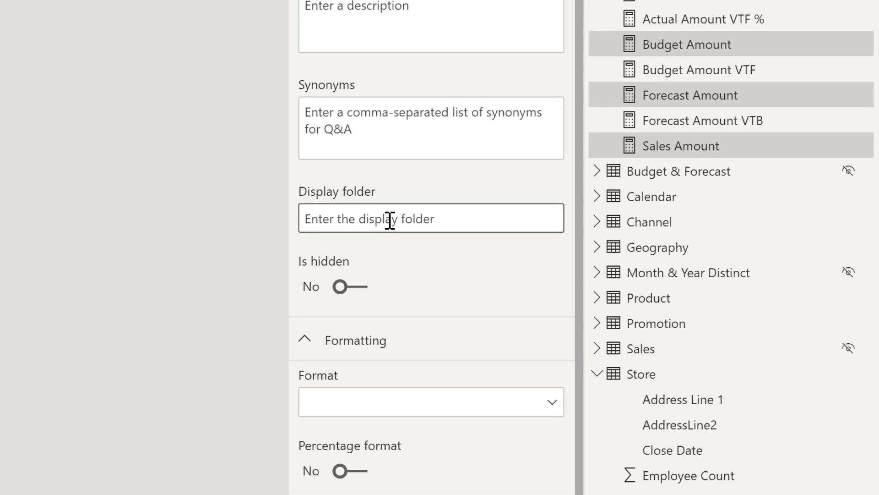
type("Base")
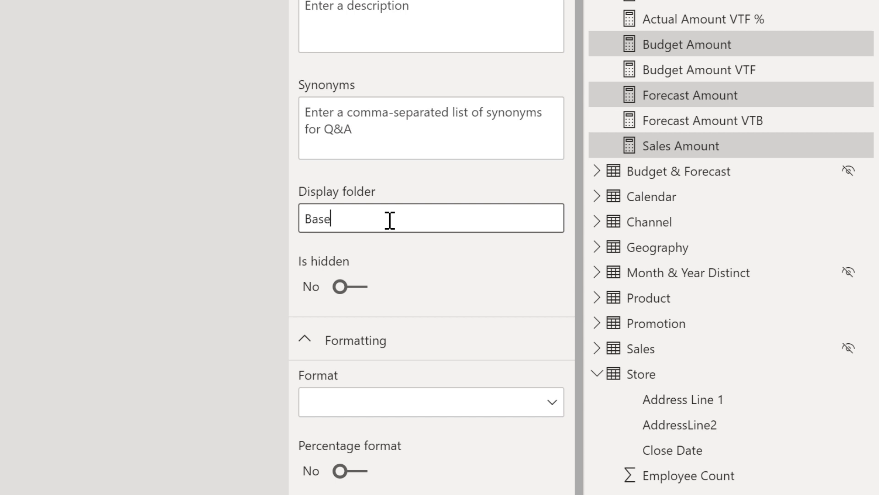
key("Return")
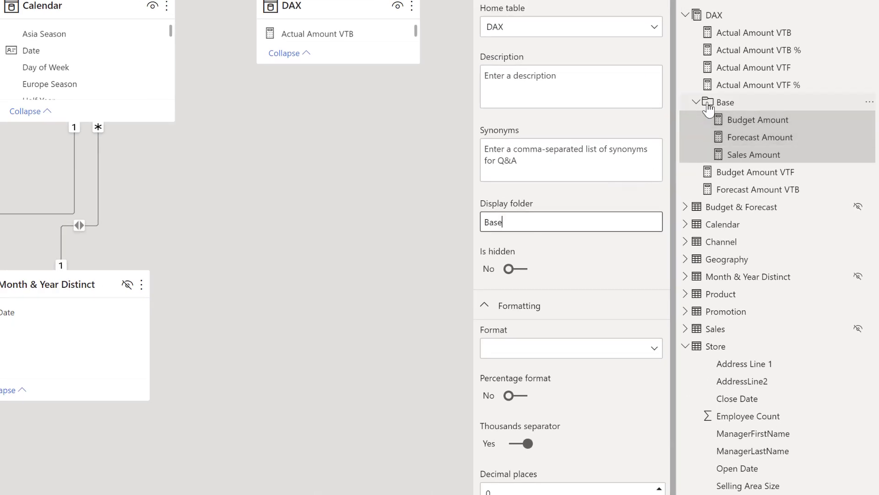
left_click(694, 104)
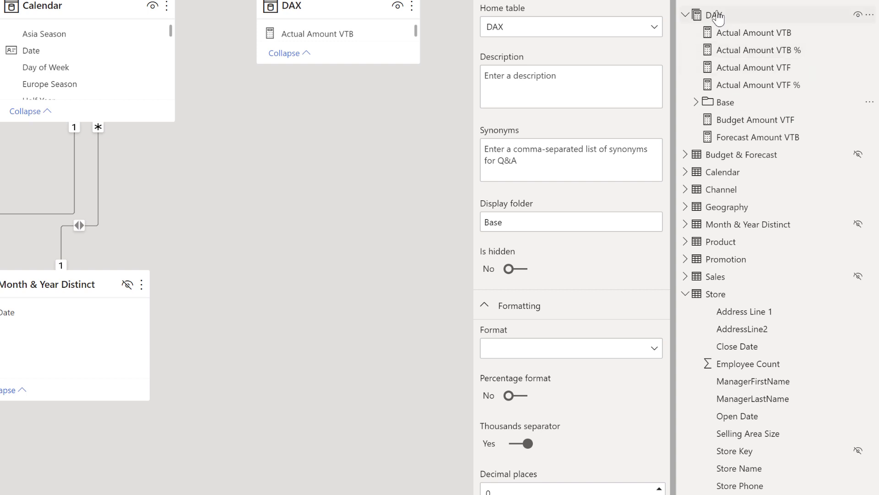
left_click(696, 103)
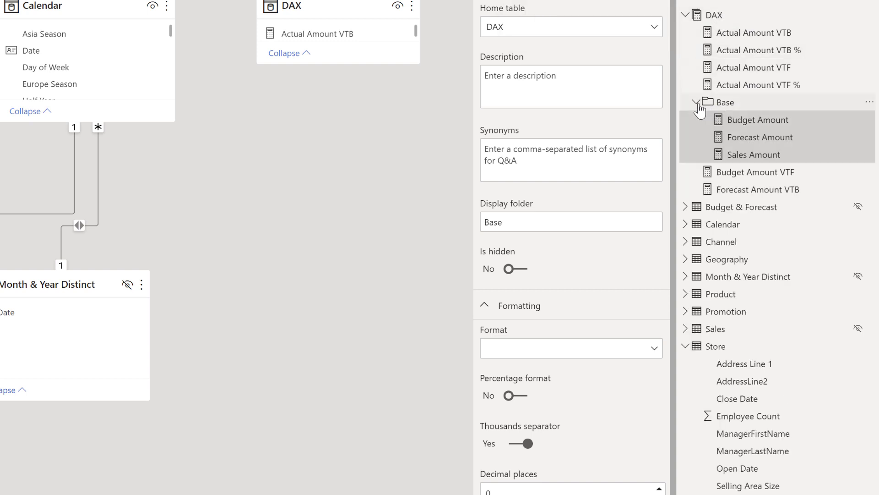
Set the display folder of the six VTB/VTF variance measures to Variances.
left_click(696, 103)
left_click(715, 88)
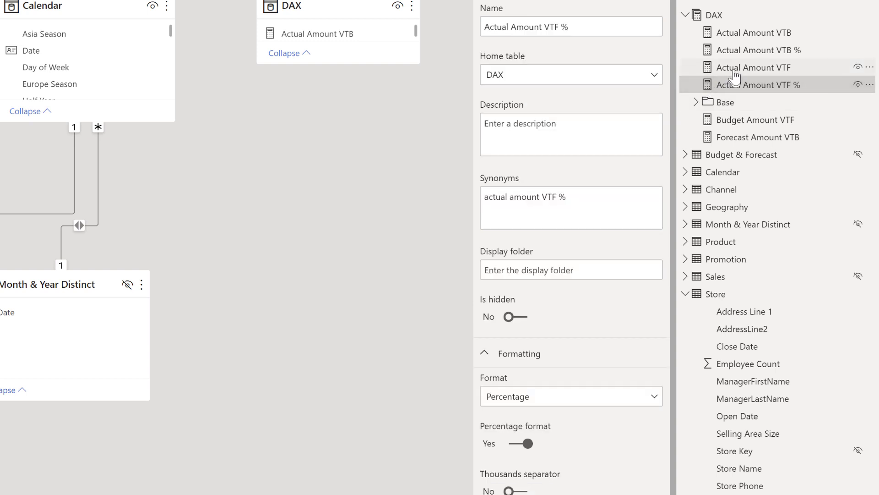
left_click(735, 67, "ctrl")
left_click(735, 50, "ctrl")
left_click(735, 32, "ctrl")
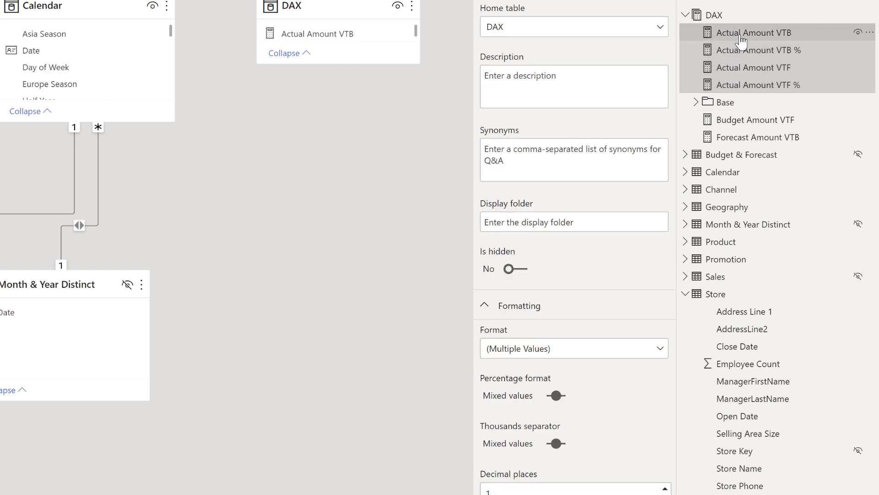
left_click(740, 119, "ctrl")
left_click(742, 137, "ctrl")
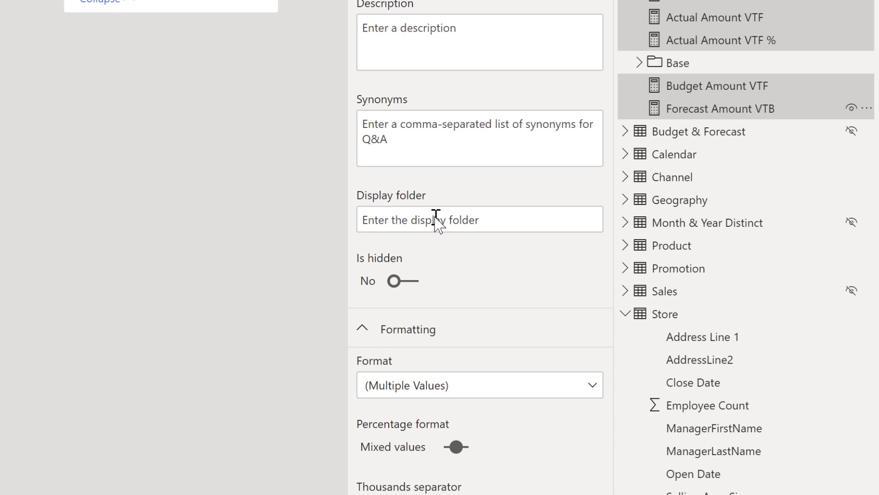
left_click(436, 219)
type("Via")
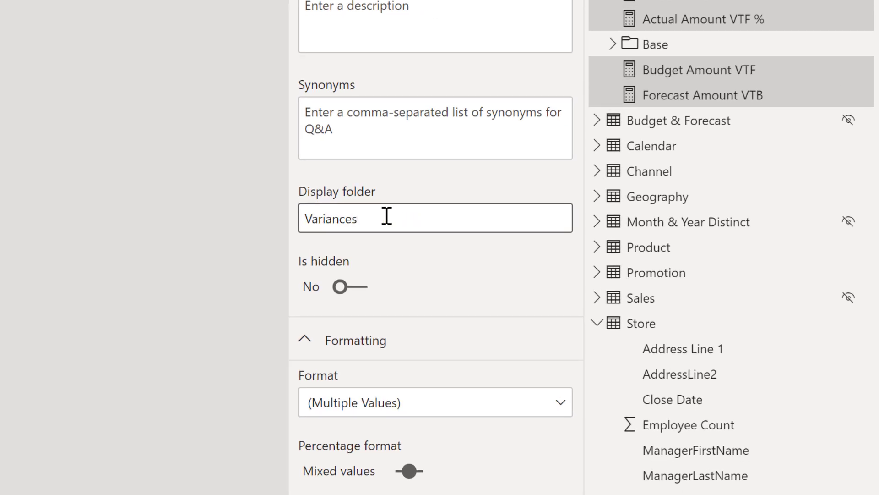
key("Return")
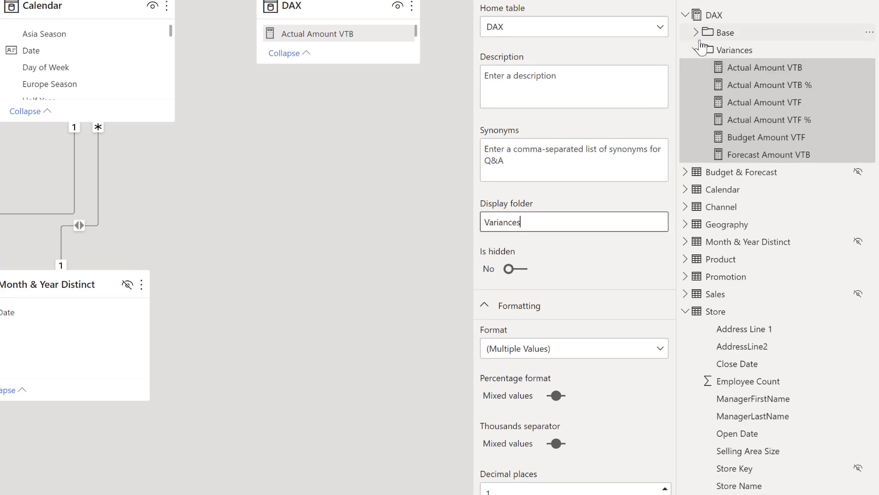
left_click(697, 49)
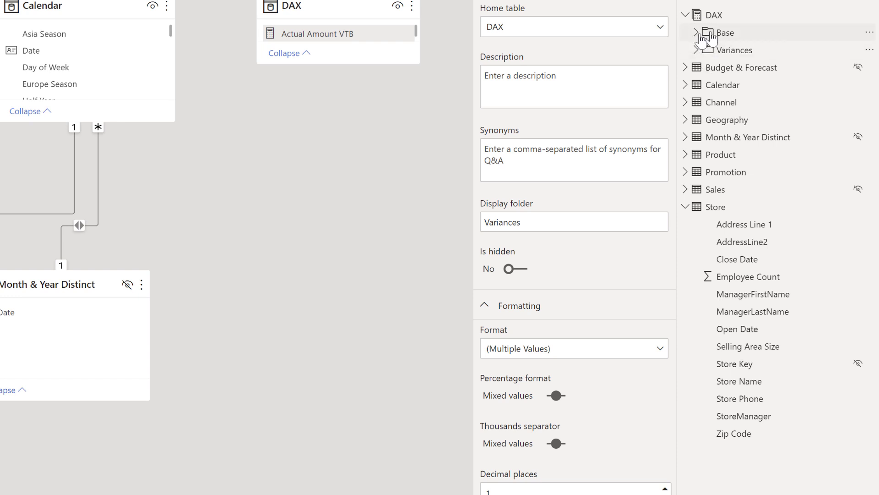
Prefix the three base measures' display folder with a dot, making it .Base.
left_click(696, 33)
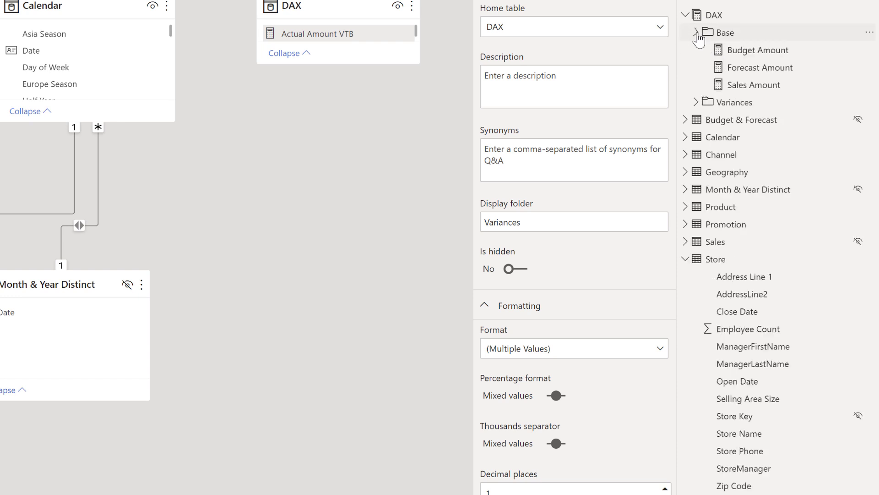
left_click(723, 50)
left_click(733, 85, "shift")
left_click(561, 218)
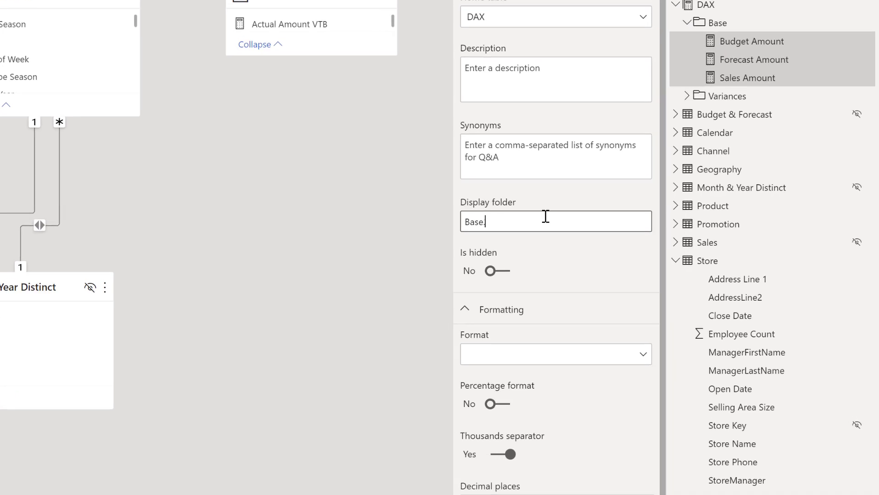
type(".")
key("Return")
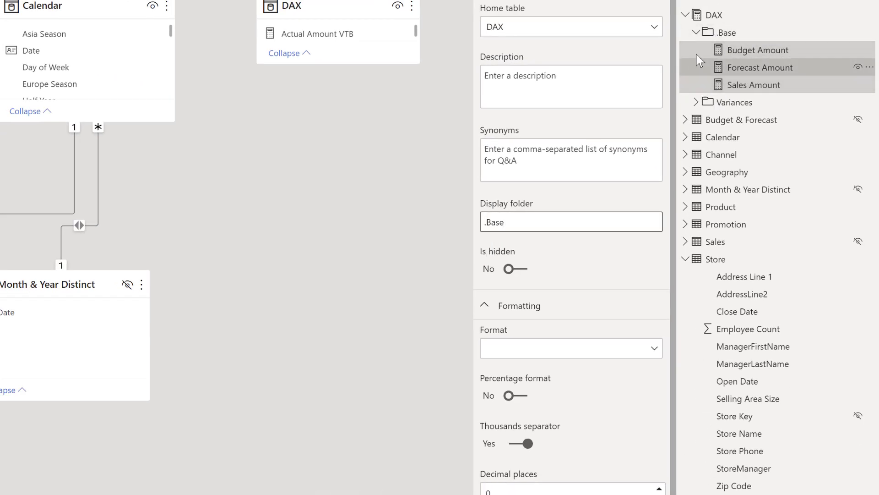
Move Actual Amount VTB out of the Variances folder to the DAX table root.
left_click(696, 102)
left_click_drag(736, 121, 713, 21)
left_click(697, 120)
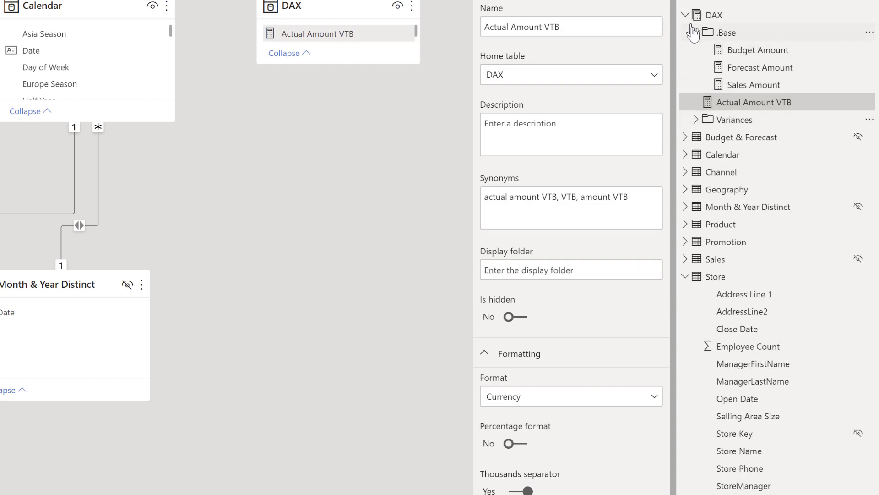
left_click(695, 36)
left_click(736, 67)
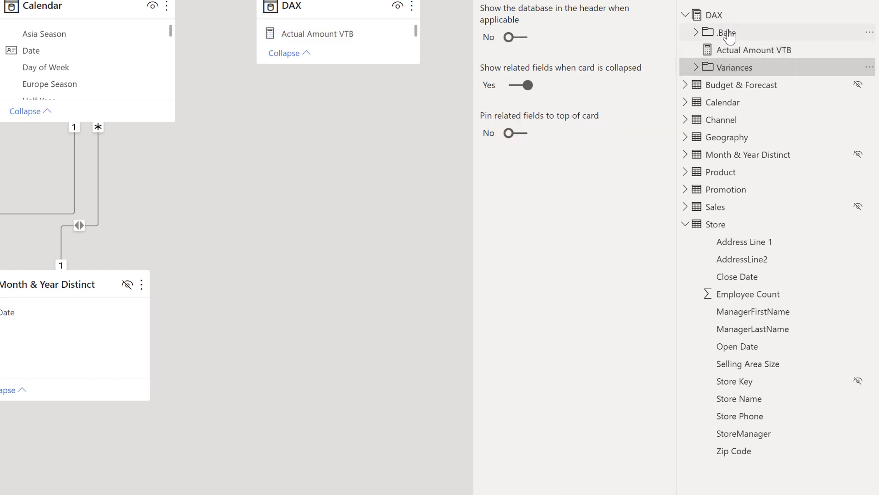
left_click(715, 51)
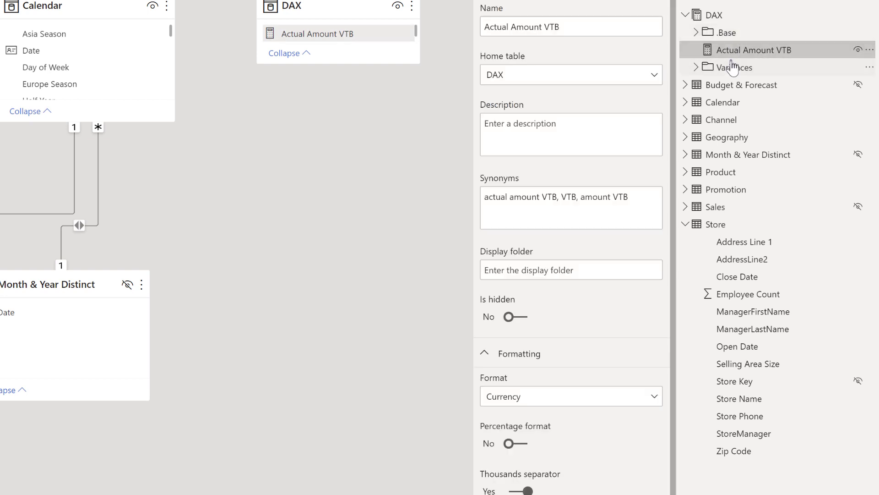
Rename the five measures' folder to .Variances, then drag Actual Amount VTB into it.
left_click(699, 69)
left_click(727, 85)
left_click(734, 154, "shift")
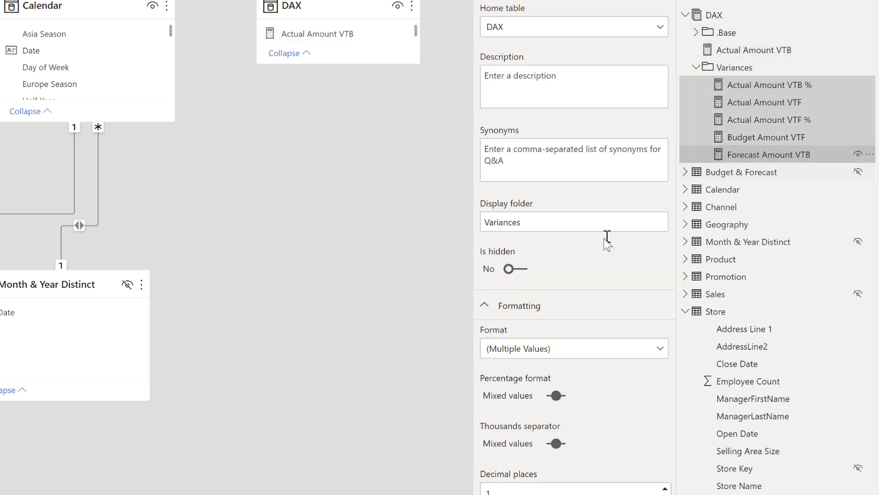
left_click(552, 219)
key("Home")
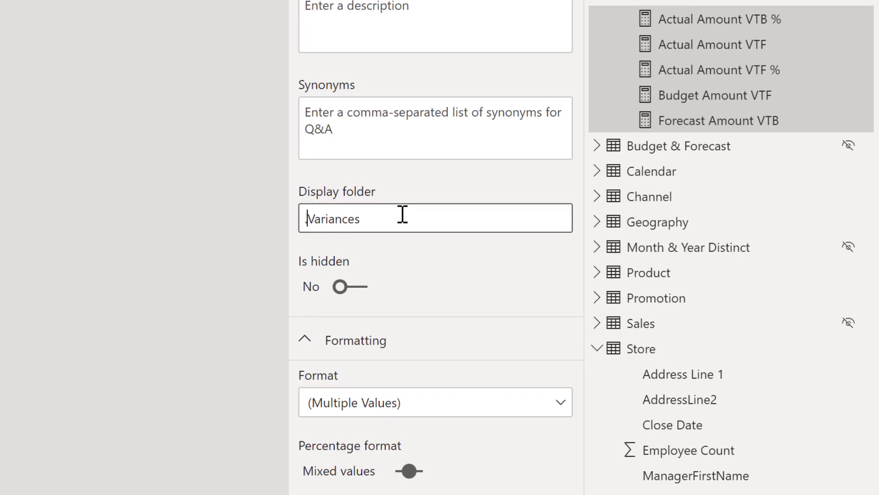
type(".")
key("Return")
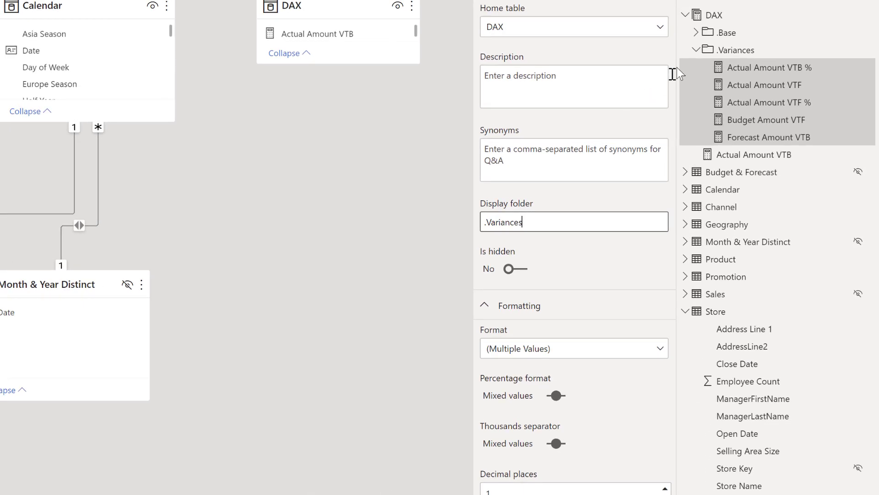
left_click(695, 50)
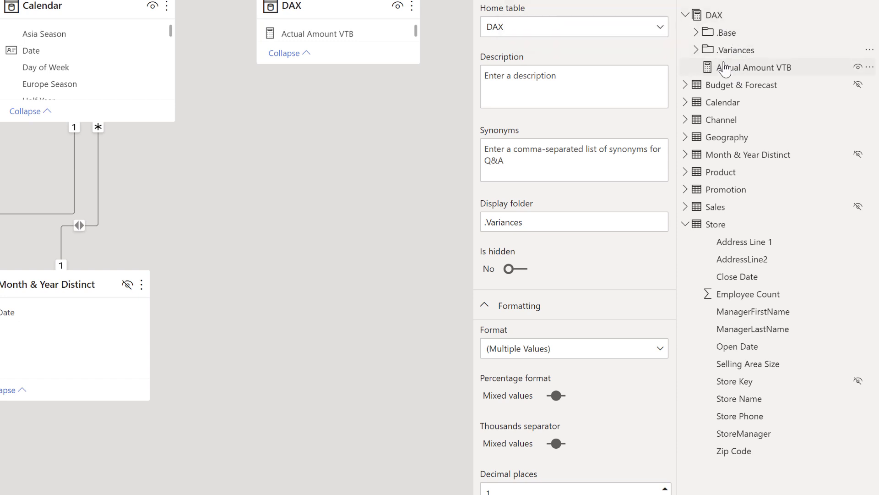
left_click_drag(722, 67, 734, 51)
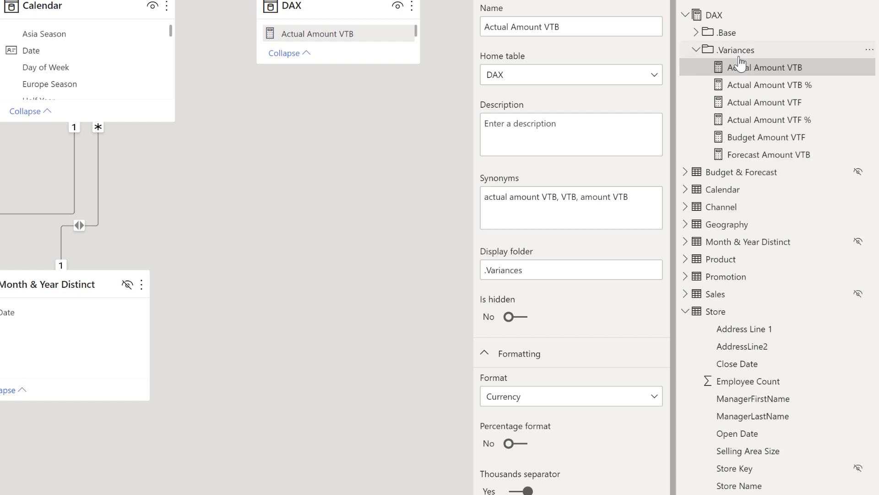
left_click(566, 270)
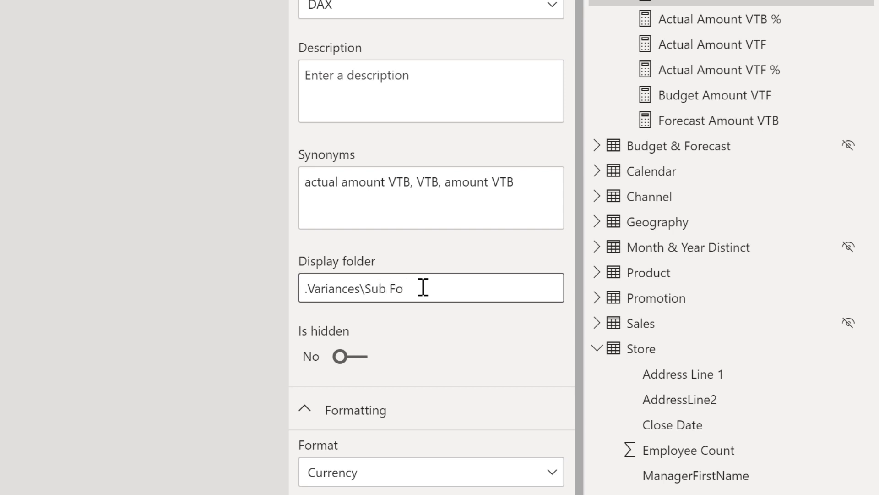
type("lder")
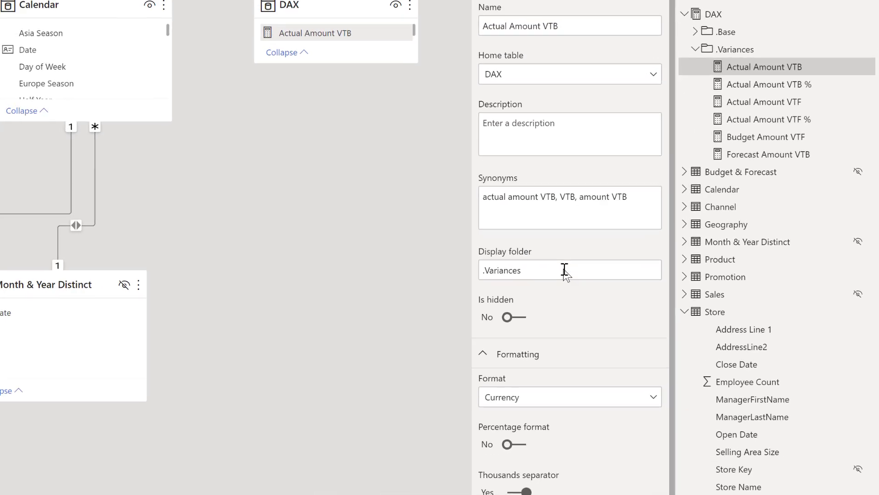
key("Return")
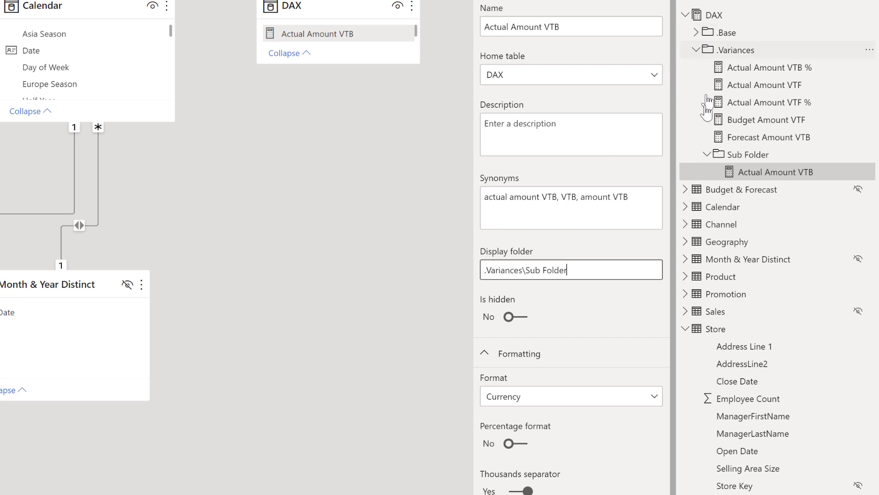
left_click(707, 154)
left_click(707, 154)
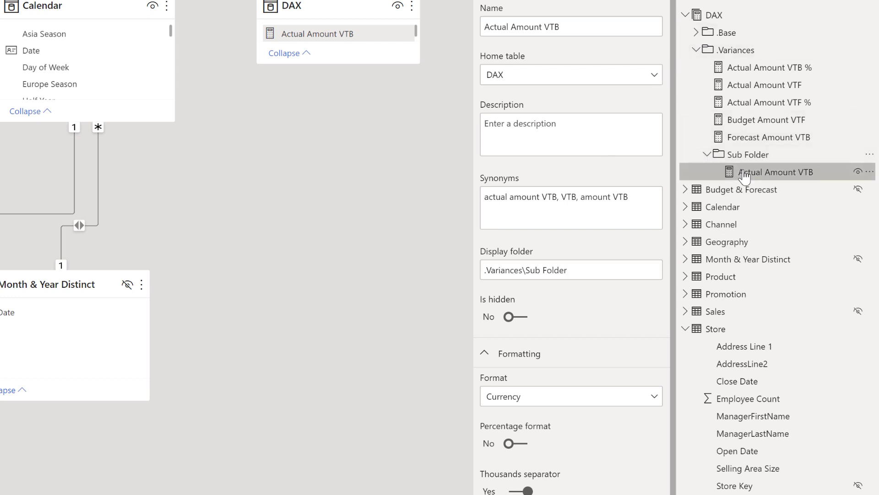
left_click_drag(745, 176, 747, 55)
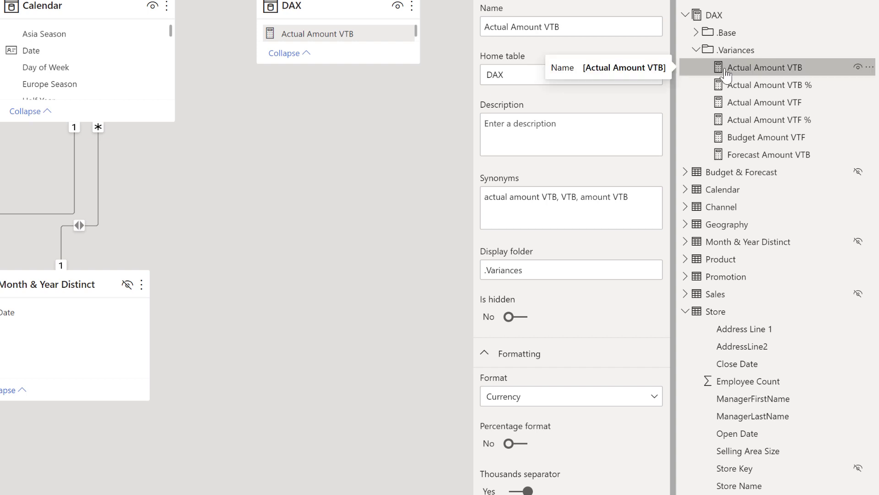
Append ;Budget to Actual Amount VTB's display folder, making it .Variances;Budget.
left_click(579, 269)
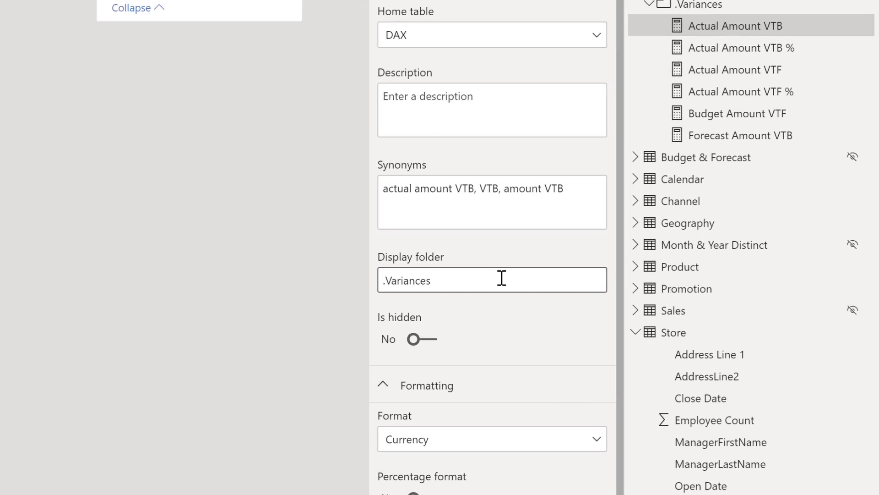
type(";Budget")
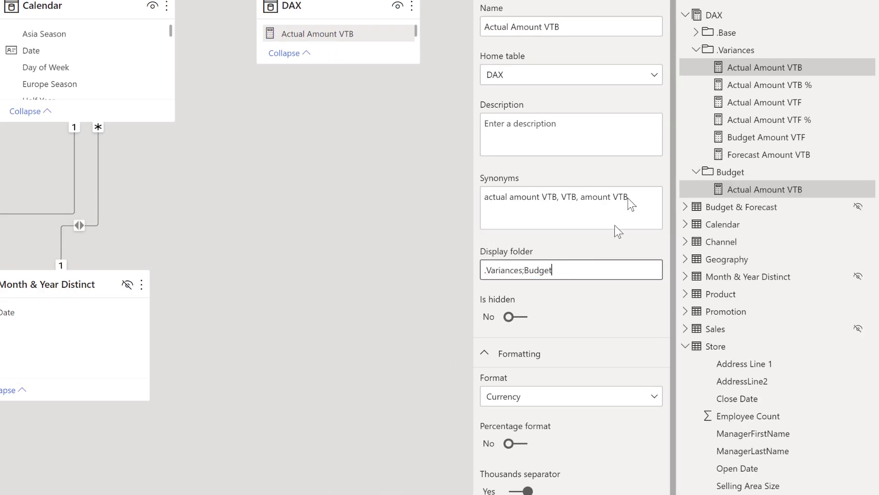
left_click(696, 50)
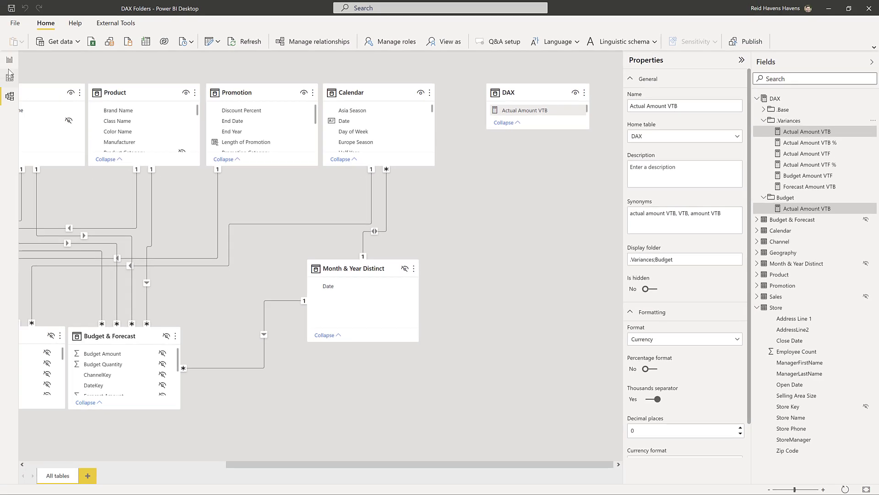
On Page 1, add a card showing Actual Amount VTB from DAX > Budget, reading ($451M).
left_click(9, 60)
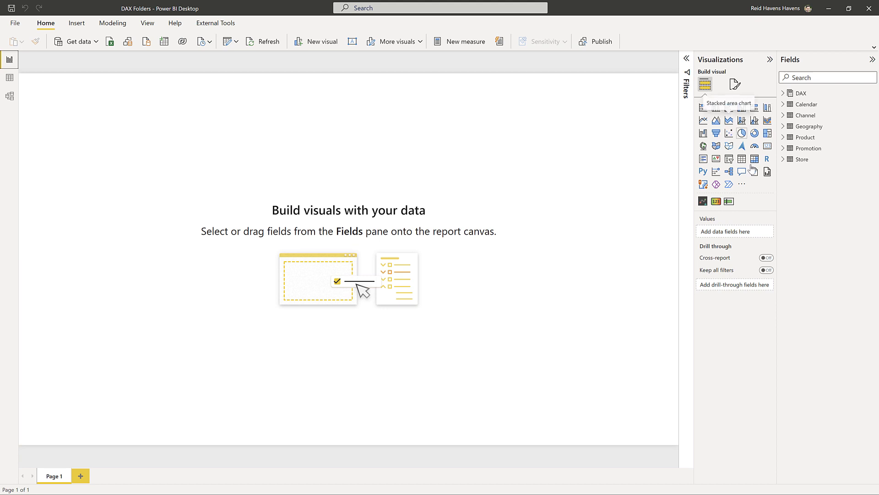
left_click(767, 146)
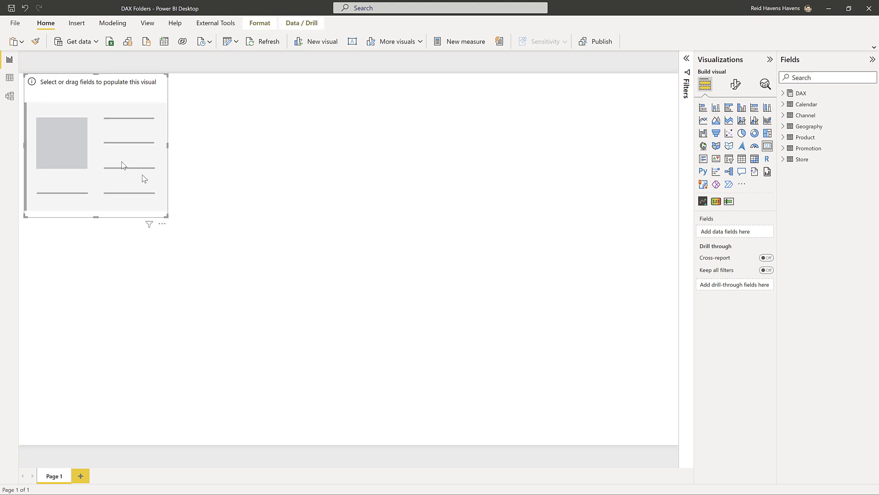
left_click_drag(155, 184, 630, 217)
left_click(789, 95)
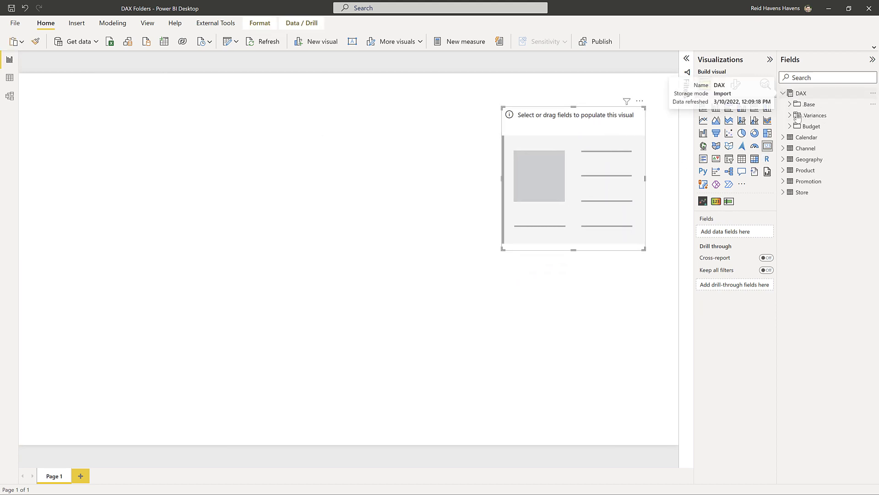
left_click(789, 124)
left_click(790, 115)
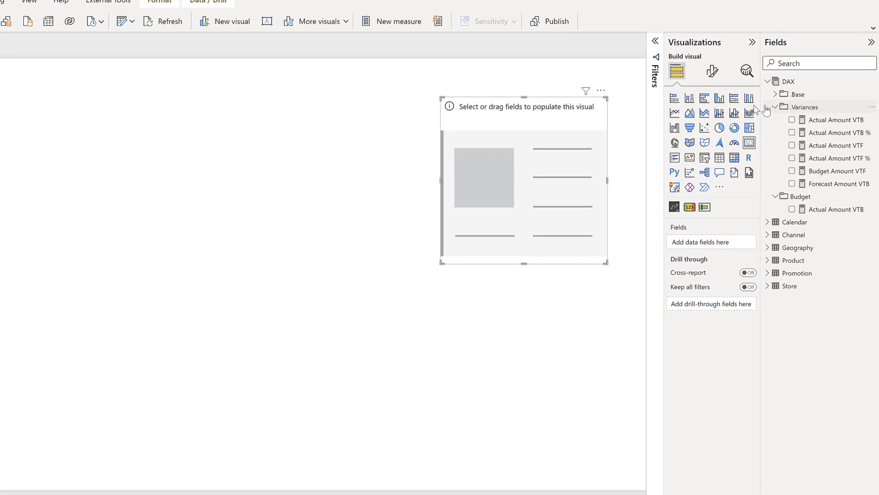
left_click_drag(842, 204, 801, 210)
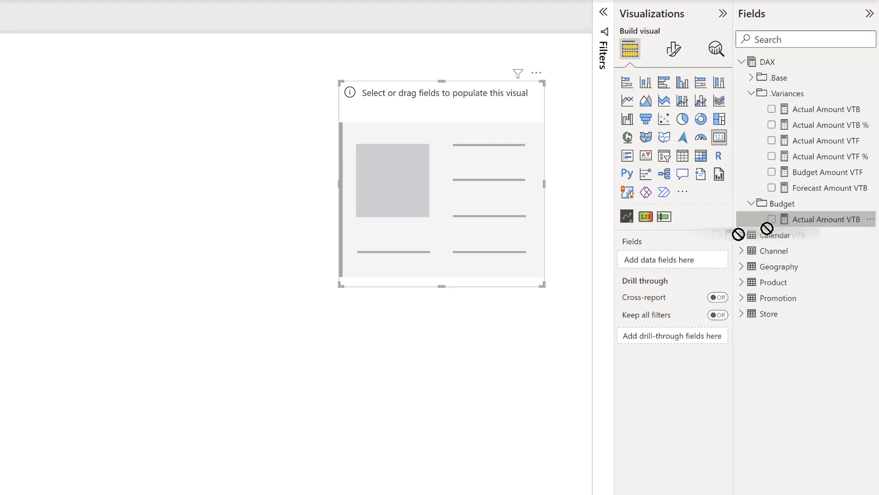
left_click_drag(738, 234, 692, 261)
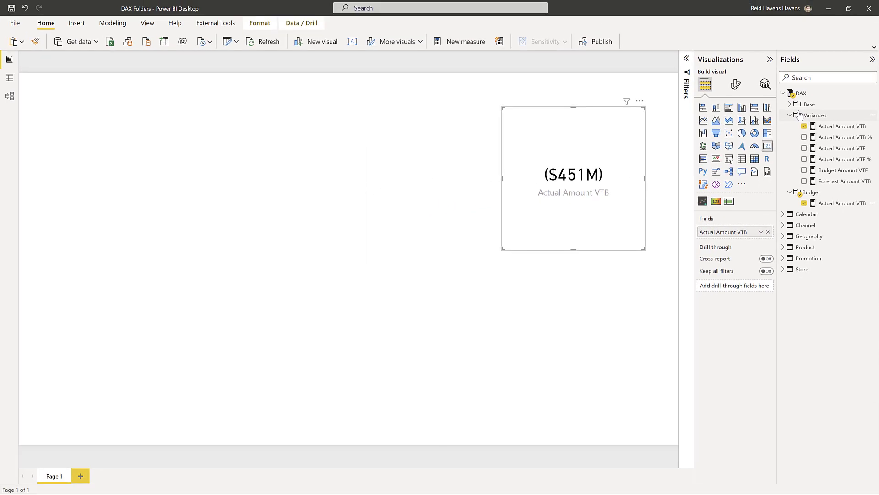
Switch back to Model view, where Actual Amount VTB shows display folder .Variances;Budget.
left_click(10, 96)
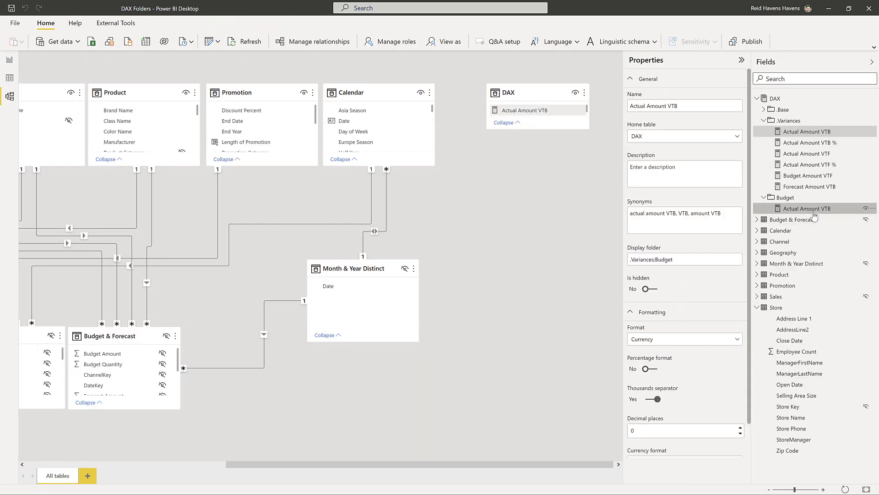